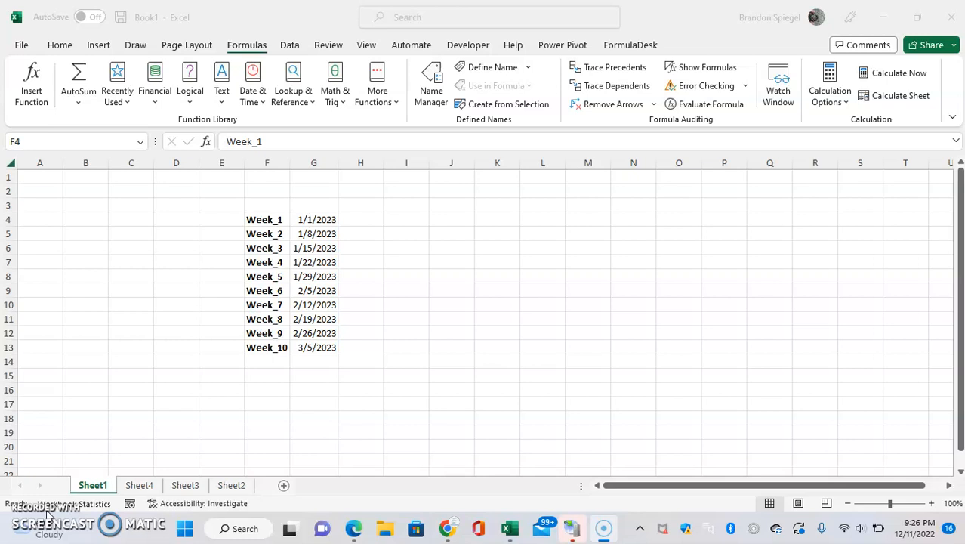
# - Define the name Week_1 with Workbook scope for the first week's date in cell G4
pyautogui.click(265, 278)
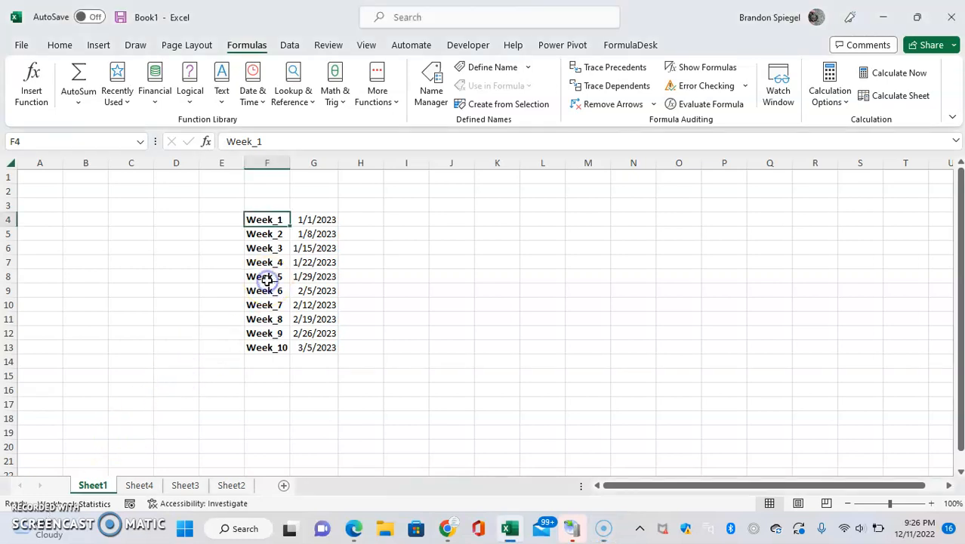
pyautogui.press('Right')
pyautogui.press('Left')
pyautogui.hotkey('shift', 'Right')
pyautogui.press('Right')
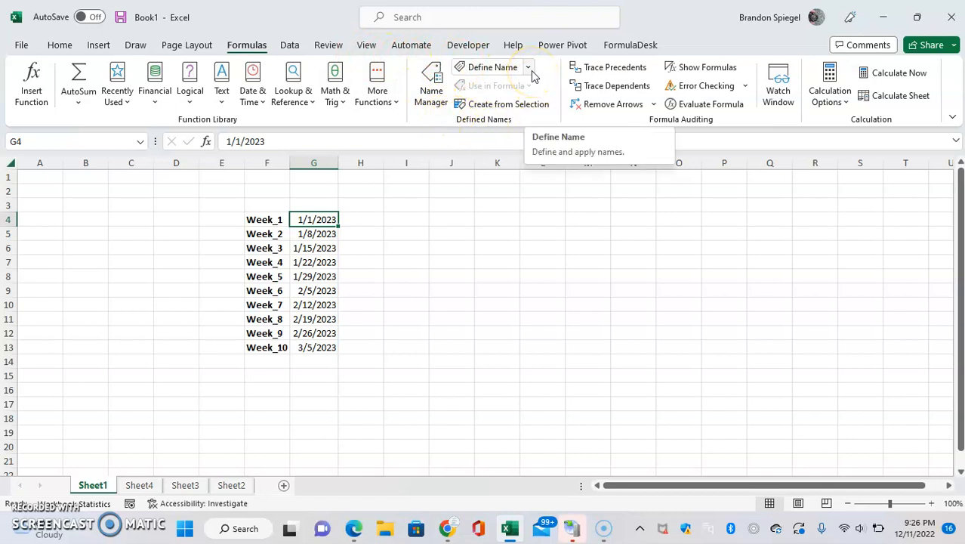
pyautogui.click(500, 67)
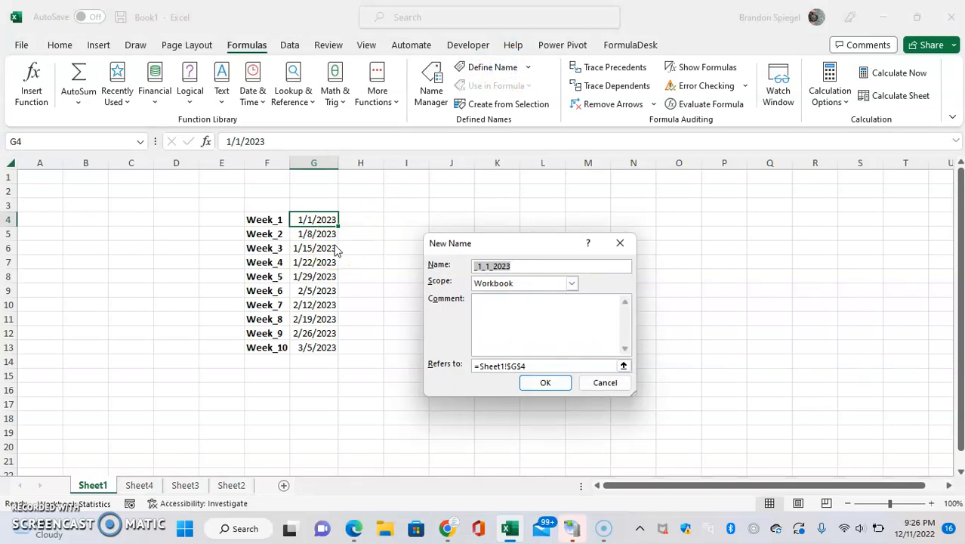
pyautogui.write('Week_1')
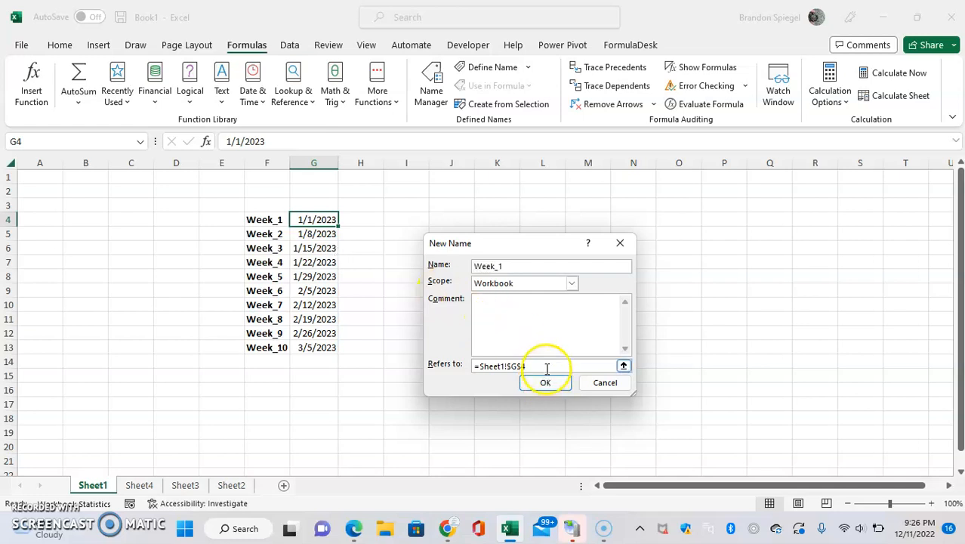
pyautogui.click(519, 286)
pyautogui.click(516, 287)
pyautogui.click(515, 288)
pyautogui.click(514, 288)
pyautogui.click(513, 301)
pyautogui.click(541, 386)
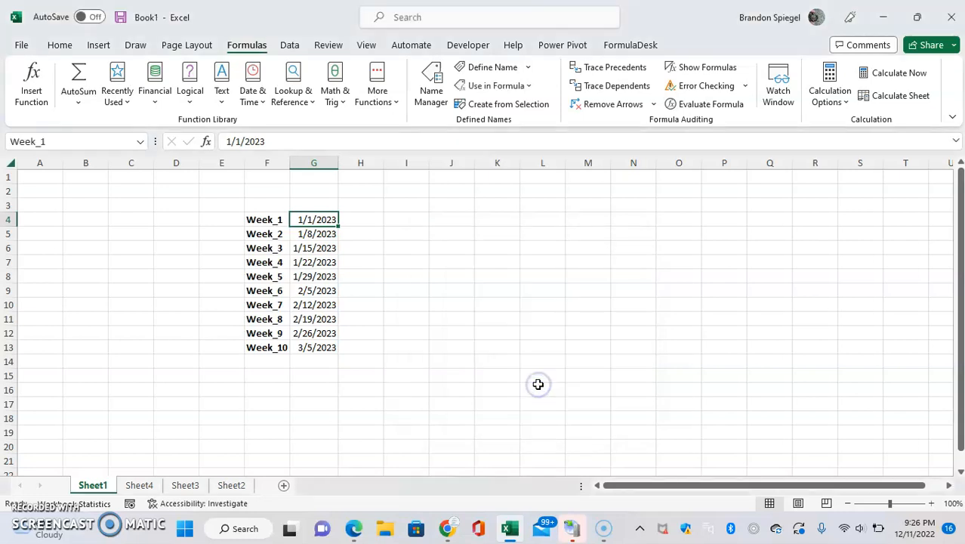
# - Enter the formula =Week_1 in cell K4 and format the cell as Short Date
pyautogui.click(491, 219)
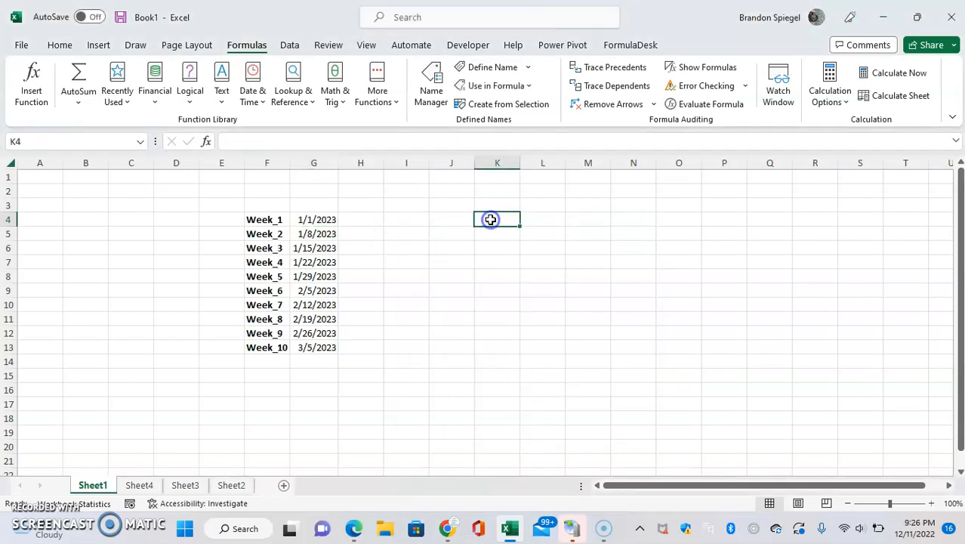
pyautogui.write('=weeo')
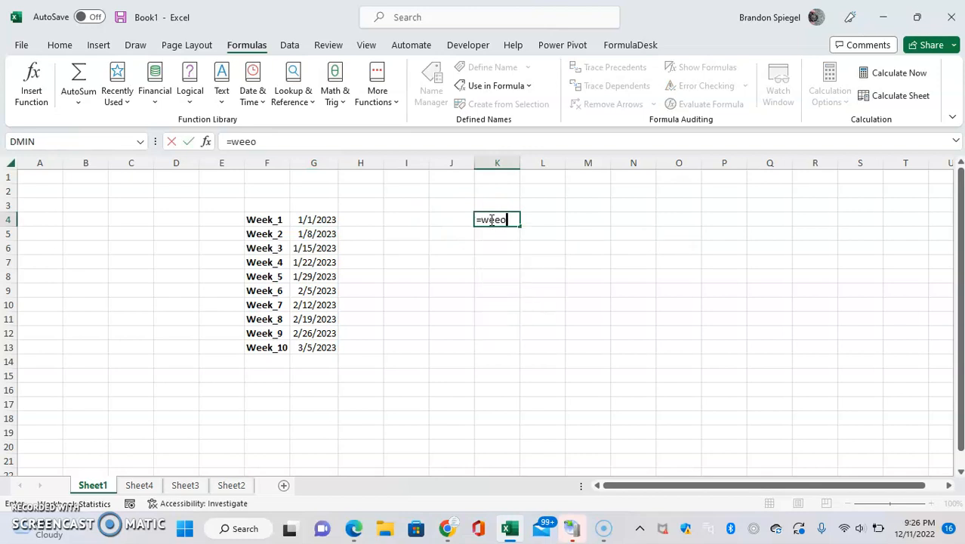
pyautogui.press('BackSpace')
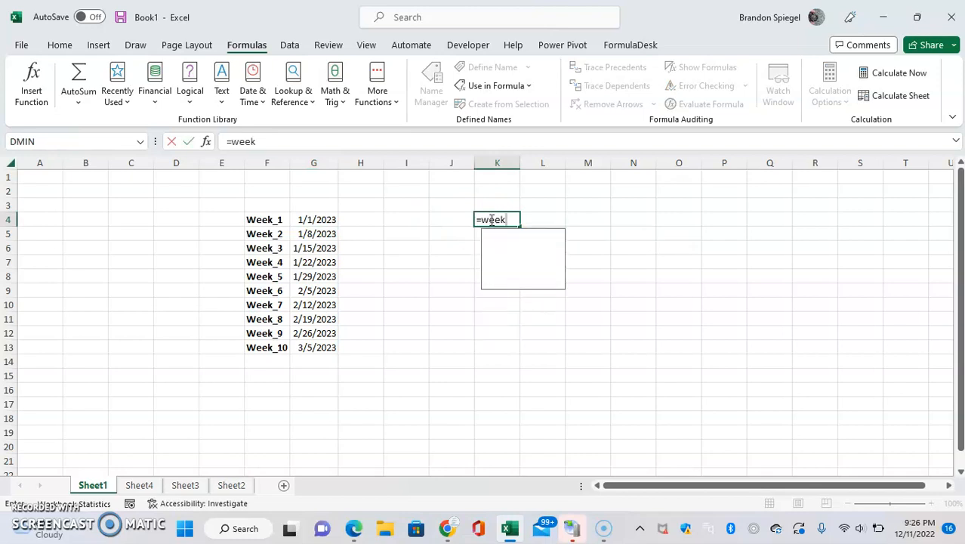
pyautogui.write('k')
pyautogui.press('Tab')
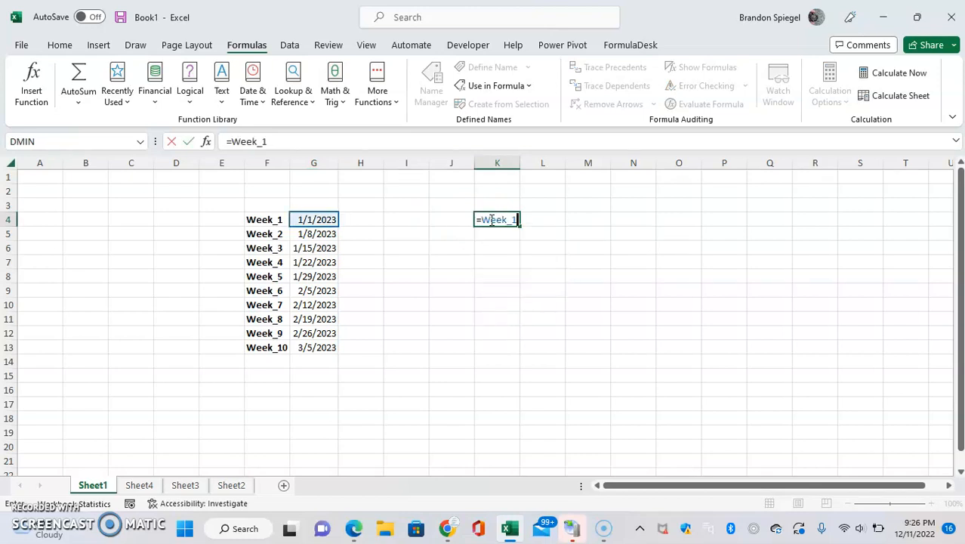
pyautogui.press('Return')
pyautogui.press('Up')
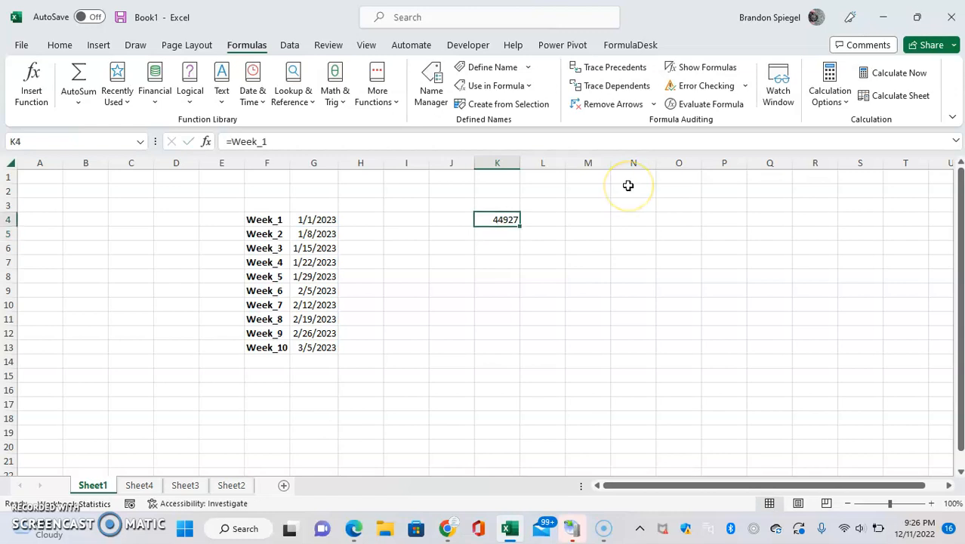
pyautogui.write('hns')
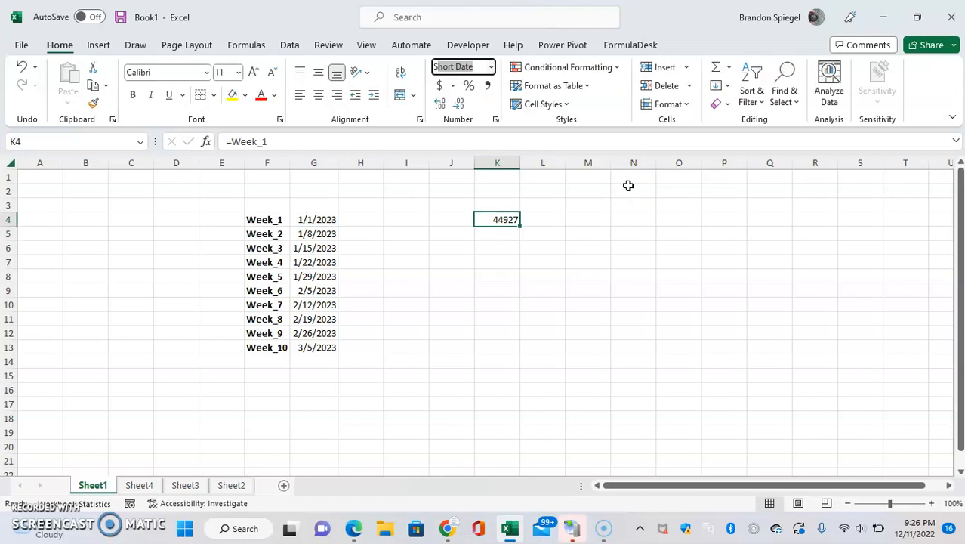
pyautogui.press('Return')
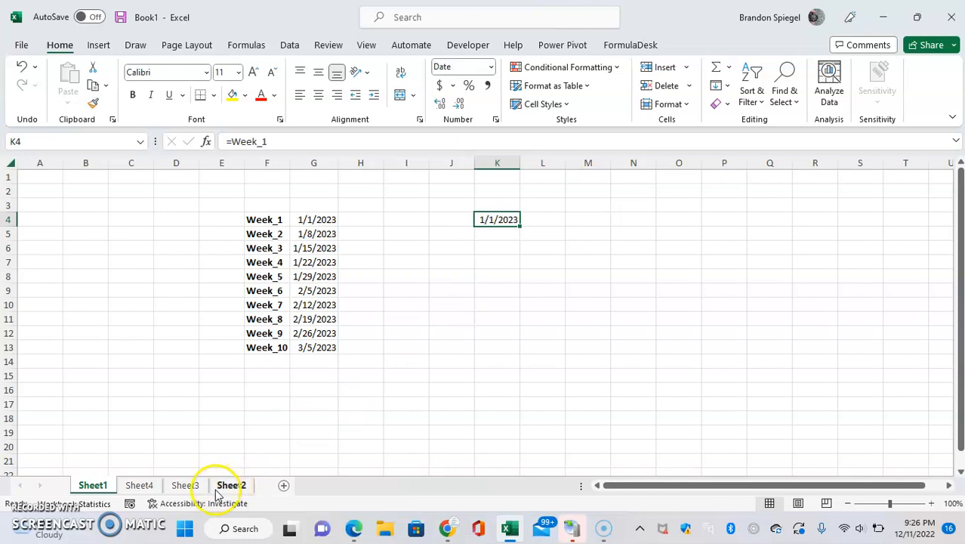
# - Add a new worksheet and enter the formula =Week_1 in its cell G3
pyautogui.click(218, 491)
pyautogui.click(282, 487)
pyautogui.click(297, 203)
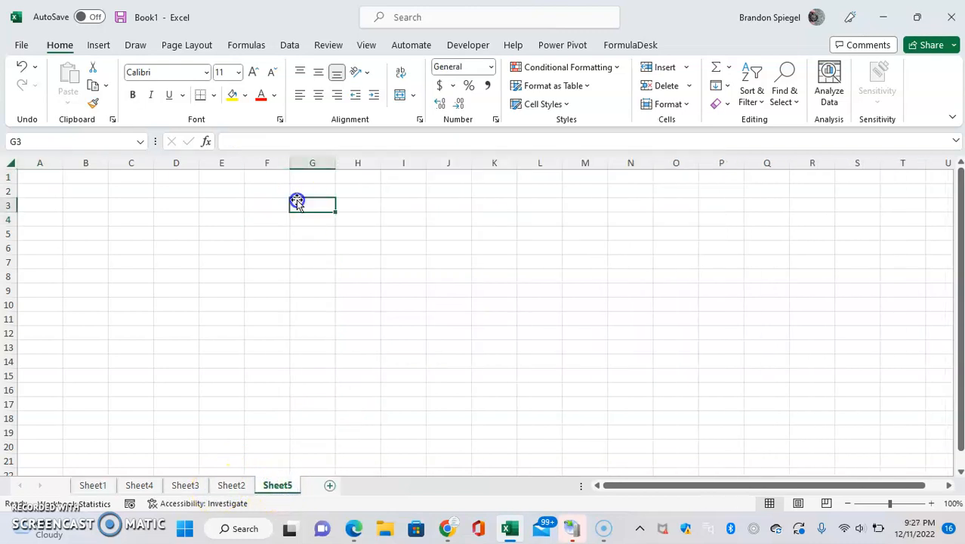
pyautogui.write('=week')
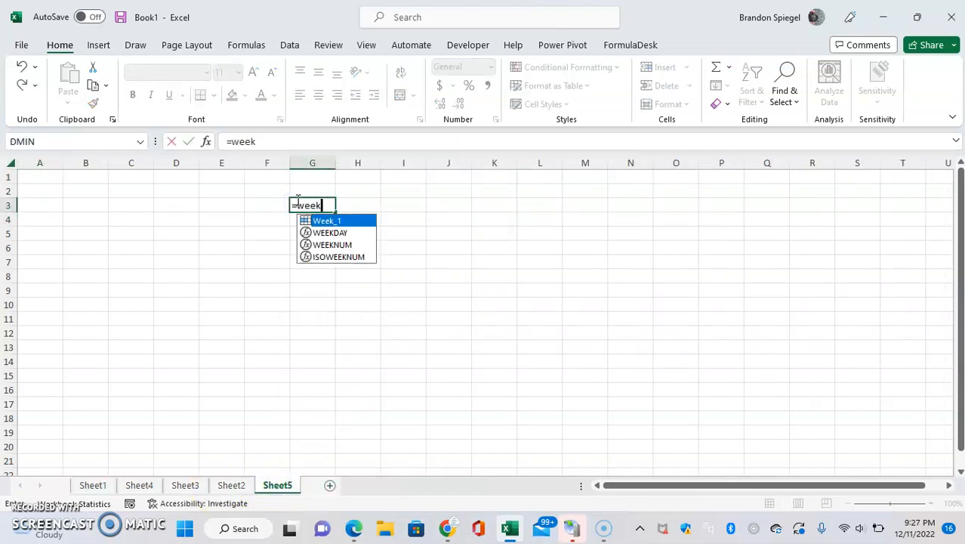
pyautogui.press('Tab')
pyautogui.press('Return')
# - Format cell G3 on the new worksheet as Short Date
pyautogui.press('Up')
pyautogui.hotkey('alt', 'h')
pyautogui.write('nS')
pyautogui.press('Return')
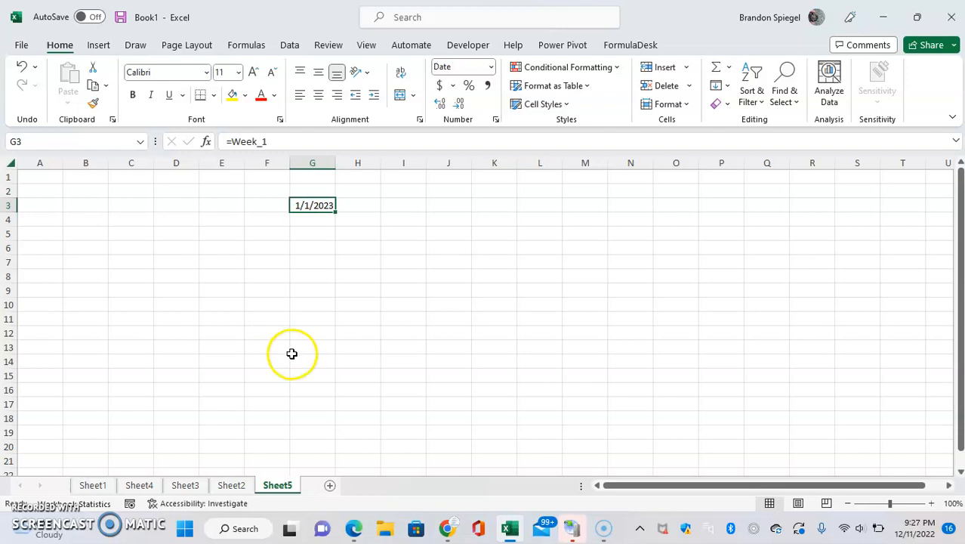
# - Change the Week_1 date in cell G4 of Sheet1 to 1/5/2023
pyautogui.click(97, 485)
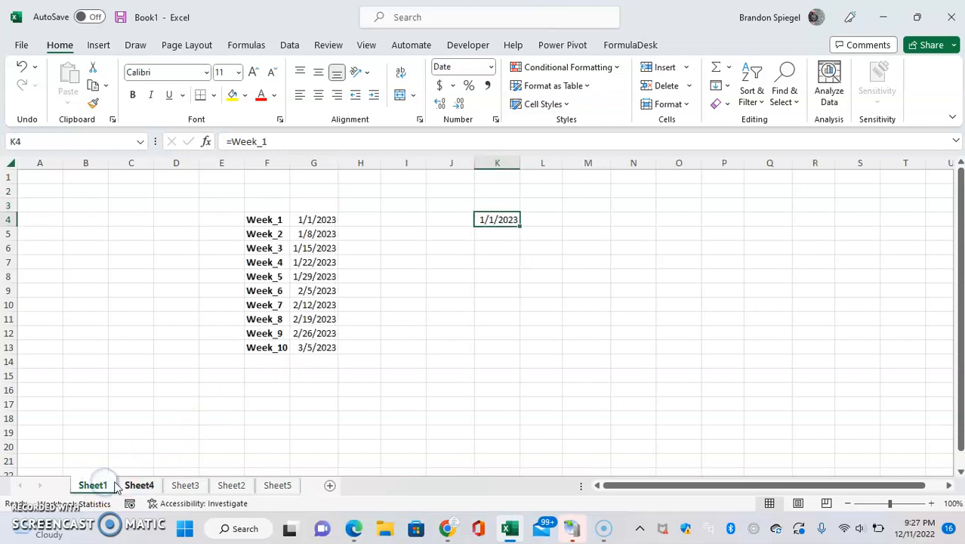
pyautogui.click(308, 219)
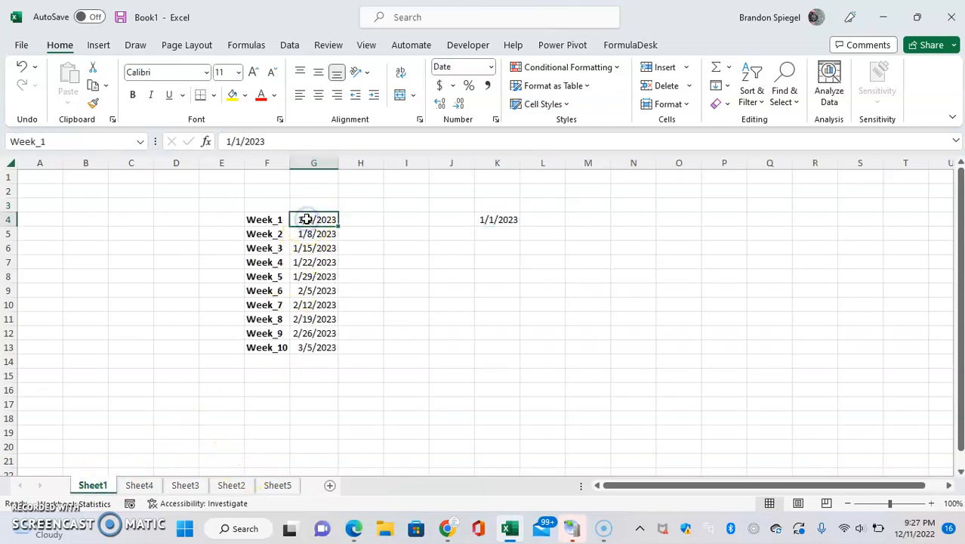
pyautogui.press('F2')
pyautogui.press('Escape')
pyautogui.press('F2')
pyautogui.press('Escape')
pyautogui.press('F2')
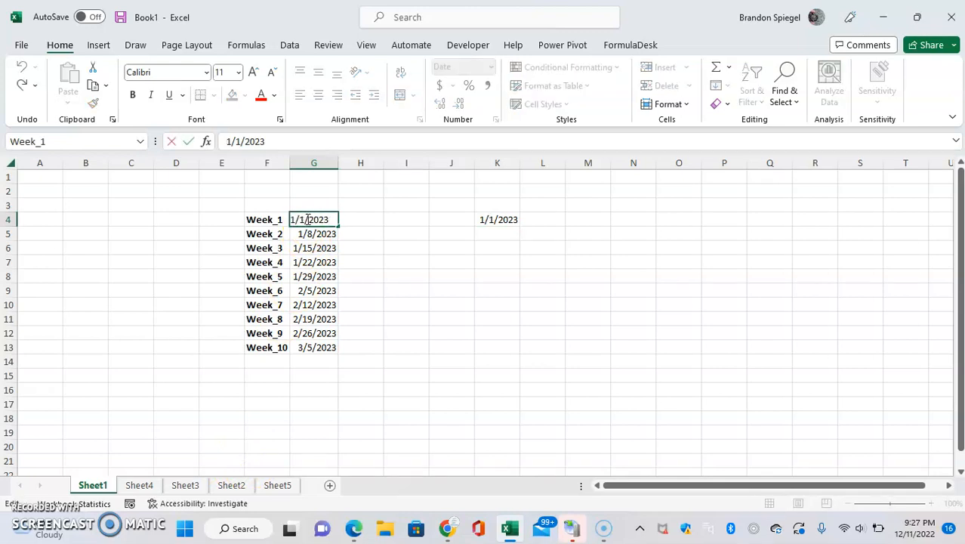
pyautogui.press('BackSpace')
pyautogui.write('5')
pyautogui.press('Return')
# - Examine the named reference in K4 and the week dates below G4 that depend on the changed date
pyautogui.press('Right')
pyautogui.press('Up')
pyautogui.press('Right')
pyautogui.press('Right')
pyautogui.press('Up')
pyautogui.press('Down')
pyautogui.press('Left')
pyautogui.press('Left')
pyautogui.press('Down')
pyautogui.press('Left')
pyautogui.press('Down')
pyautogui.press('Down')
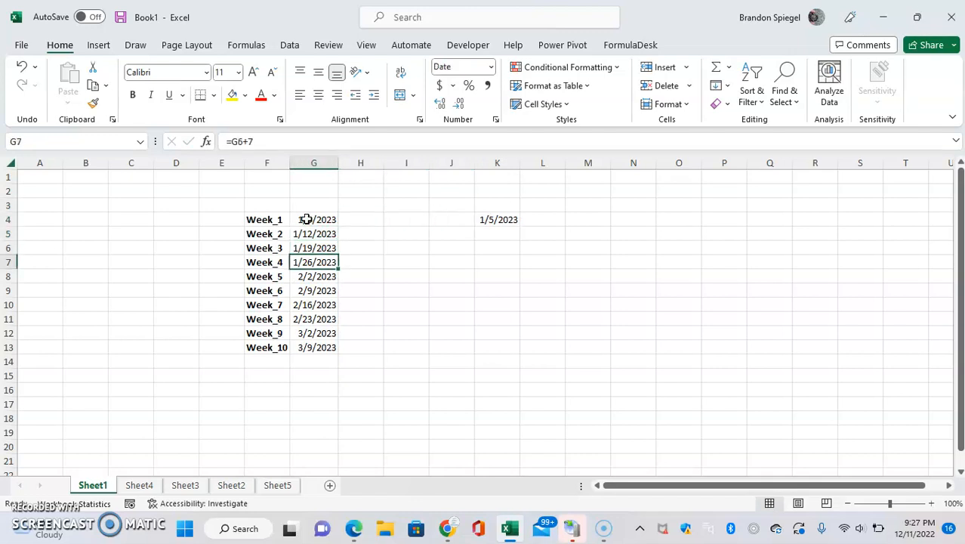
pyautogui.press('Down')
# - Set the Week_1 date in cell G4 back to 1/1/2023
pyautogui.press('Up')
pyautogui.press('Up')
pyautogui.press('Up')
pyautogui.press('Up')
pyautogui.press('Up')
pyautogui.press('Down')
pyautogui.write('1/1/2023')
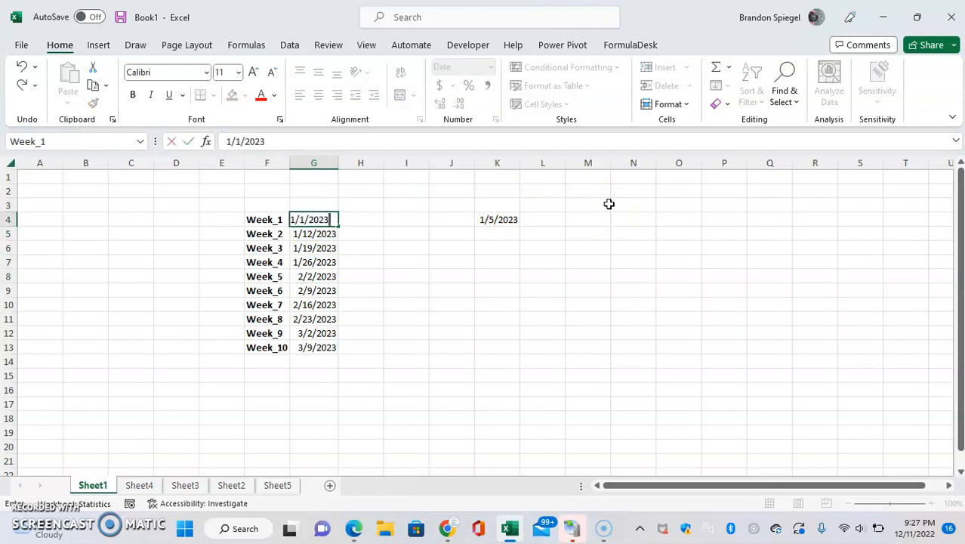
pyautogui.press('Return')
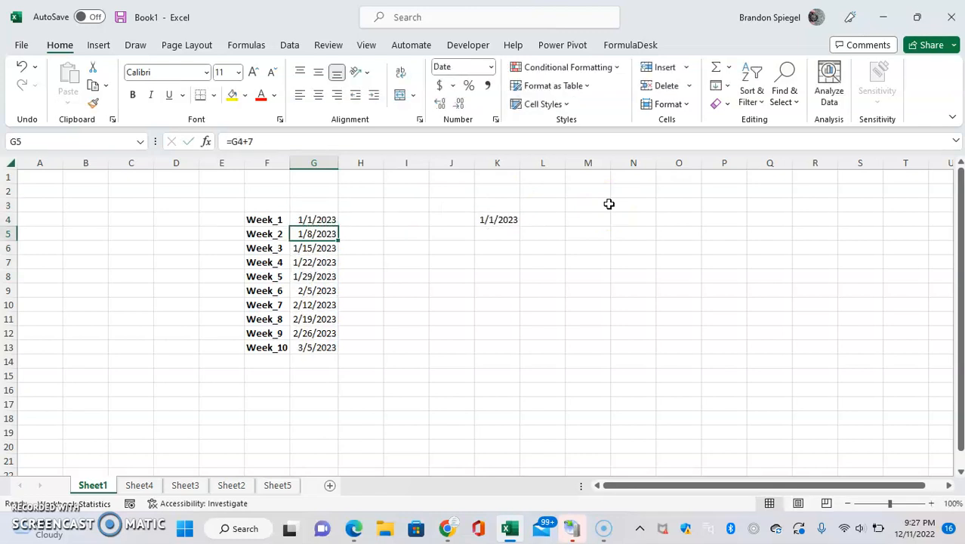
# - Go through the week labels in F4:F13 beside the dates
pyautogui.press('Up')
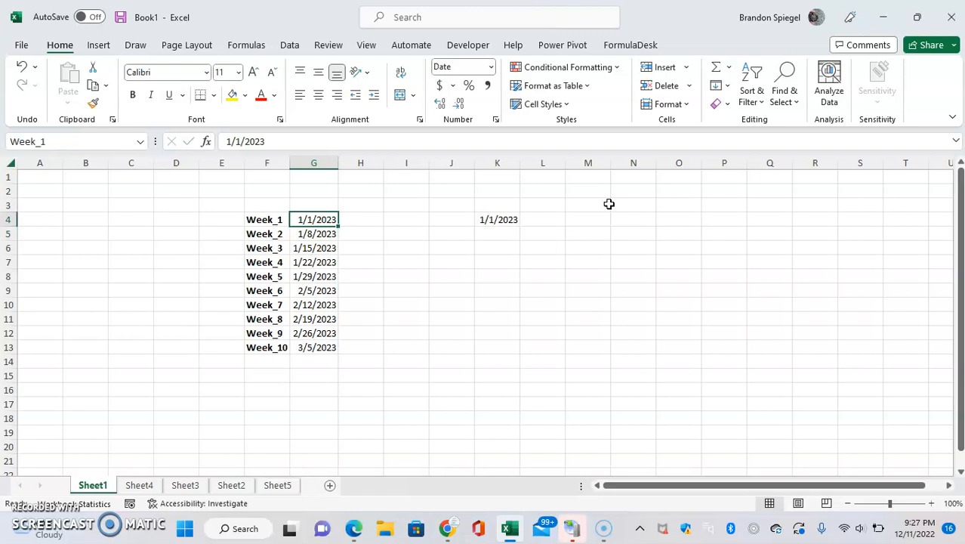
pyautogui.press('Left')
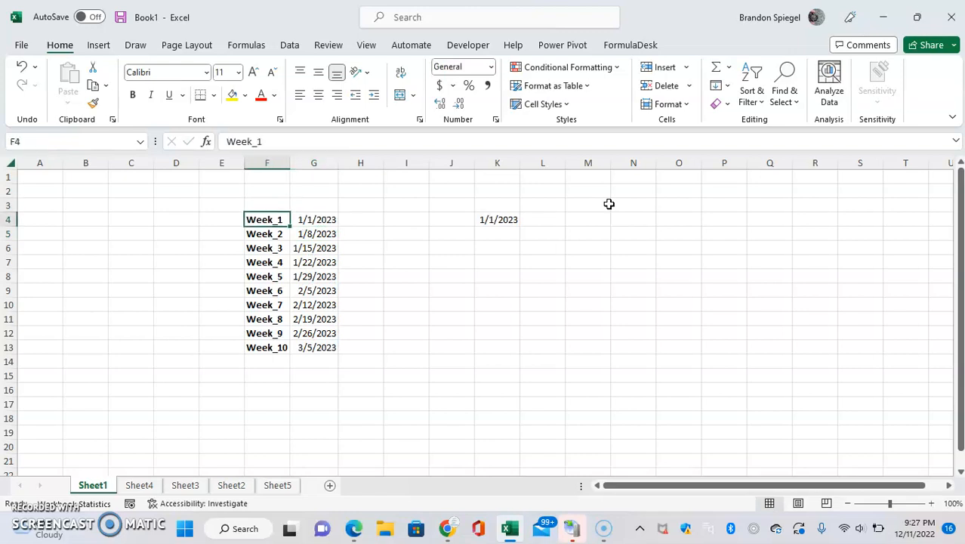
pyautogui.press('Down')
pyautogui.press('Down')
pyautogui.press('Down')
pyautogui.press('Down')
pyautogui.press('Down')
pyautogui.press('Down')
pyautogui.press('Down')
pyautogui.press('Down')
pyautogui.press('Down')
pyautogui.press('Up')
pyautogui.press('Right')
# - Try to create names from the left column with only the dates in G4:G13 selected, leaving Top row off
pyautogui.hotkey('ctrl', 'Up')
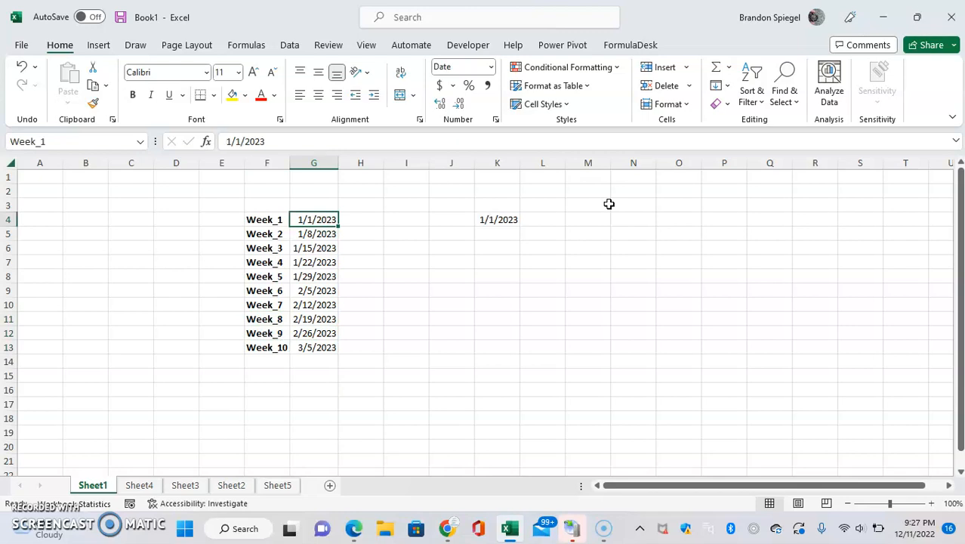
pyautogui.hotkey('ctrl', 'shift', 'Down')
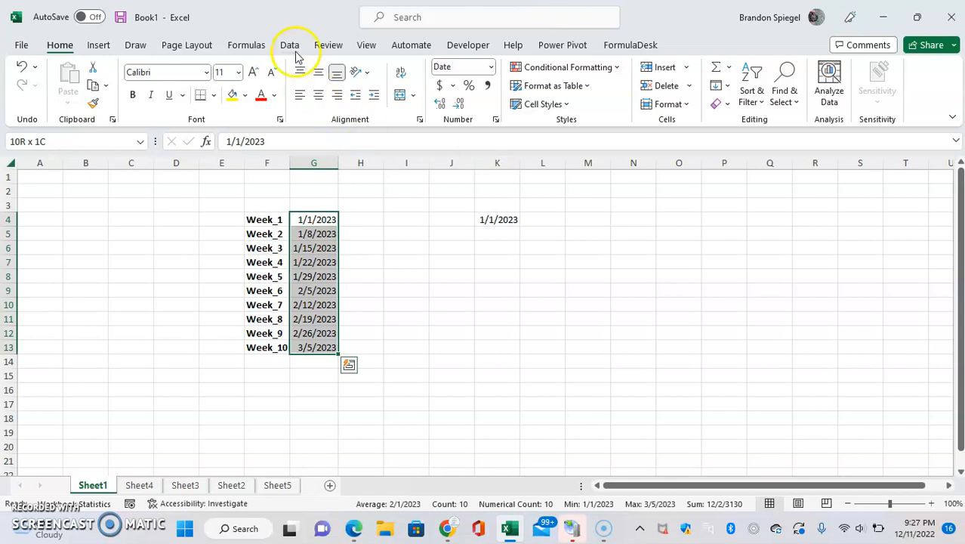
pyautogui.click(256, 44)
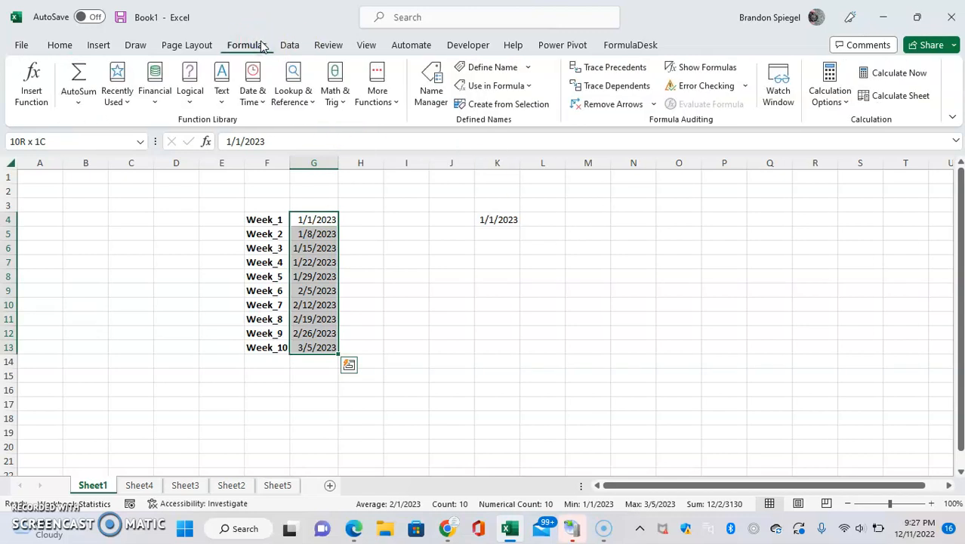
pyautogui.click(468, 106)
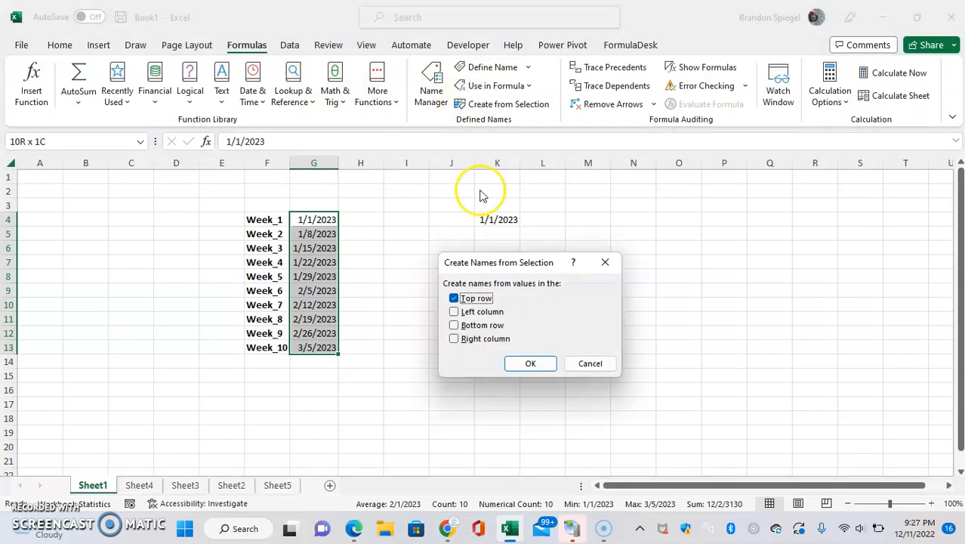
pyautogui.click(454, 312)
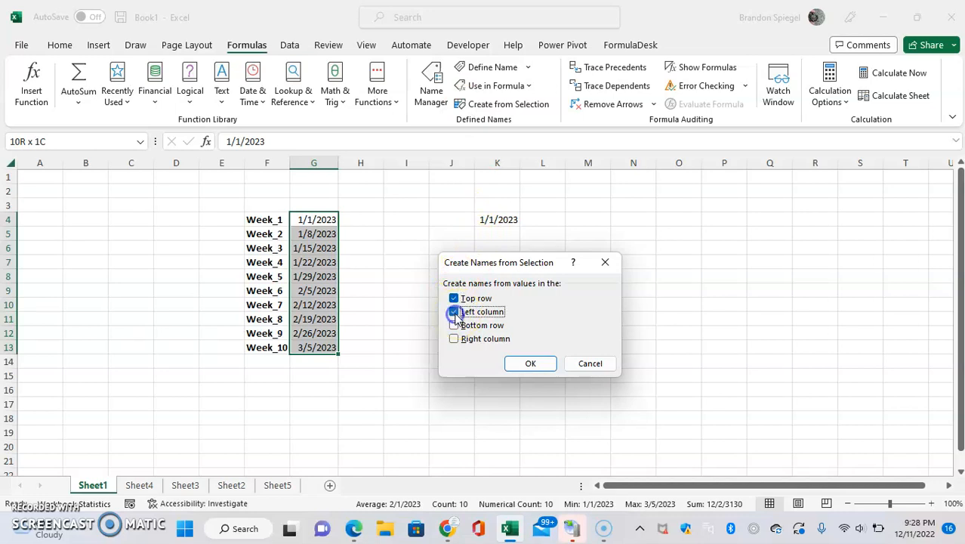
pyautogui.click(454, 299)
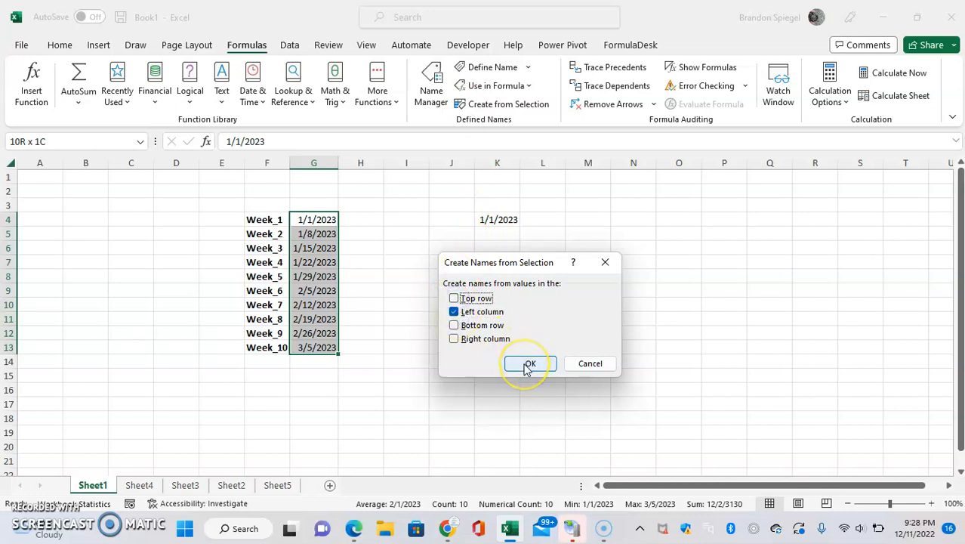
pyautogui.click(529, 366)
pyautogui.click(494, 307)
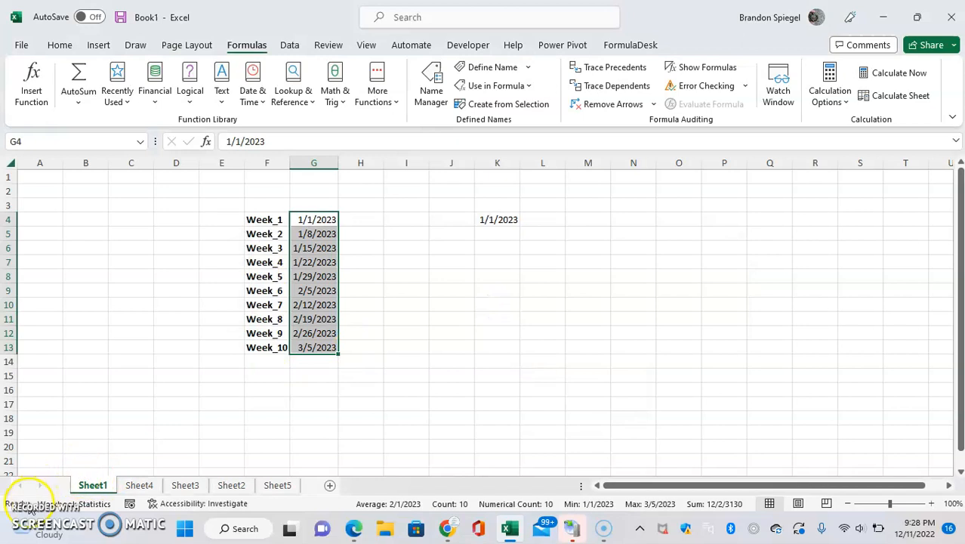
# - Create names for the dates from the left column of F4:G13, with Top row turned off
pyautogui.click(261, 234)
pyautogui.press('Up')
pyautogui.hotkey('shift', 'Right')
pyautogui.hotkey('ctrl', 'shift', 'Down')
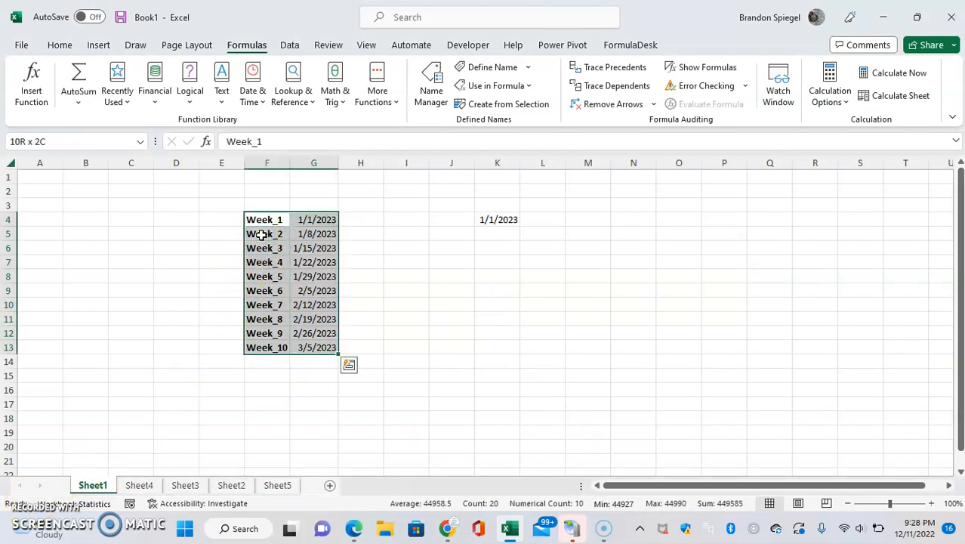
pyautogui.press('Up')
pyautogui.press('Down')
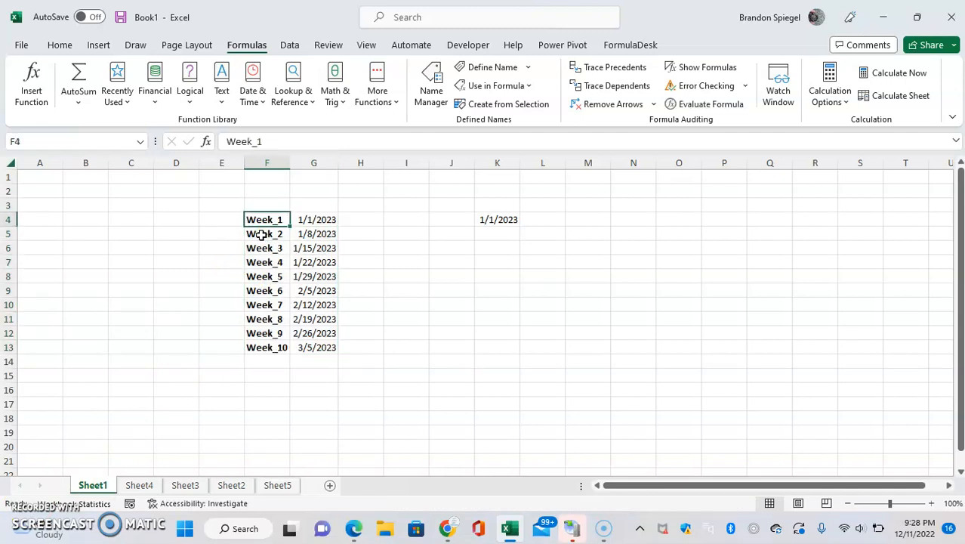
pyautogui.hotkey('ctrl', 'shift', 'Down')
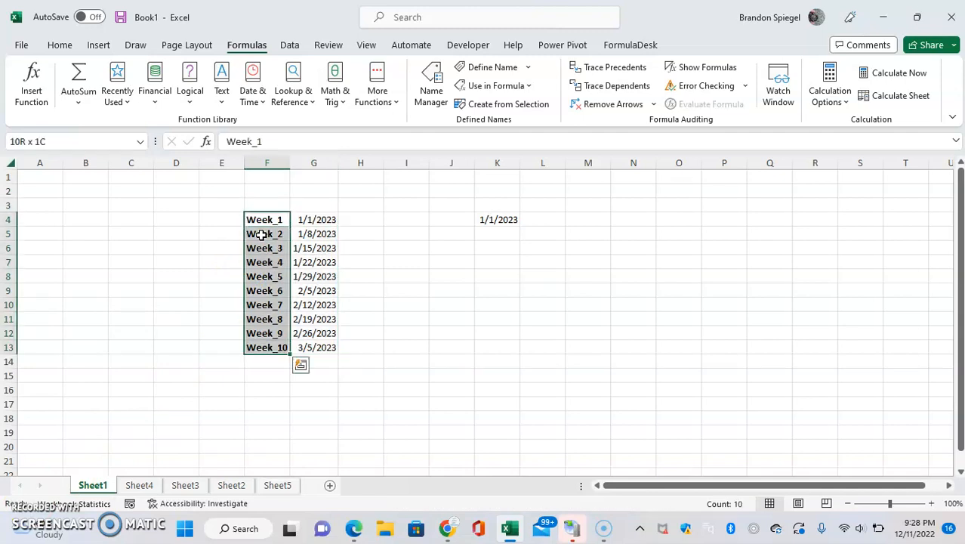
pyautogui.hotkey('shift', 'Right')
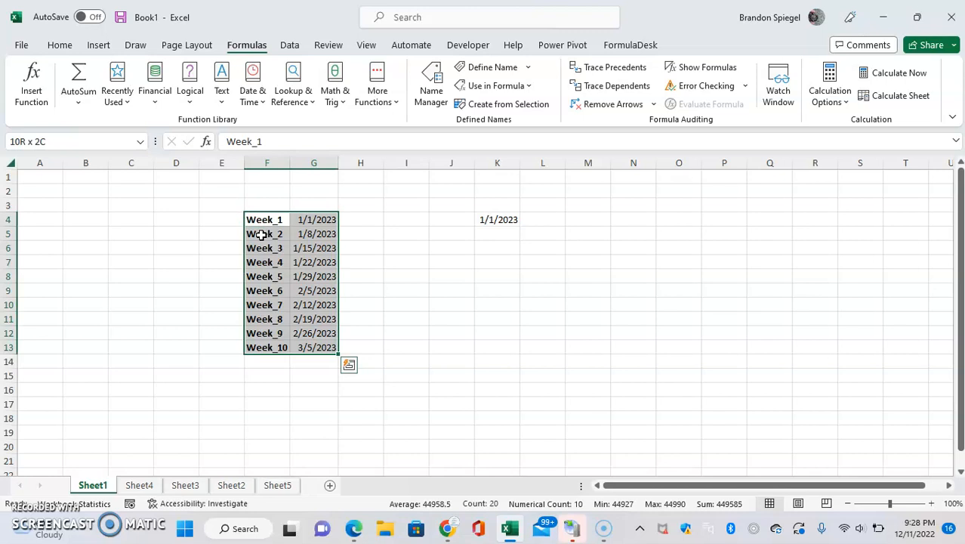
pyautogui.click(524, 106)
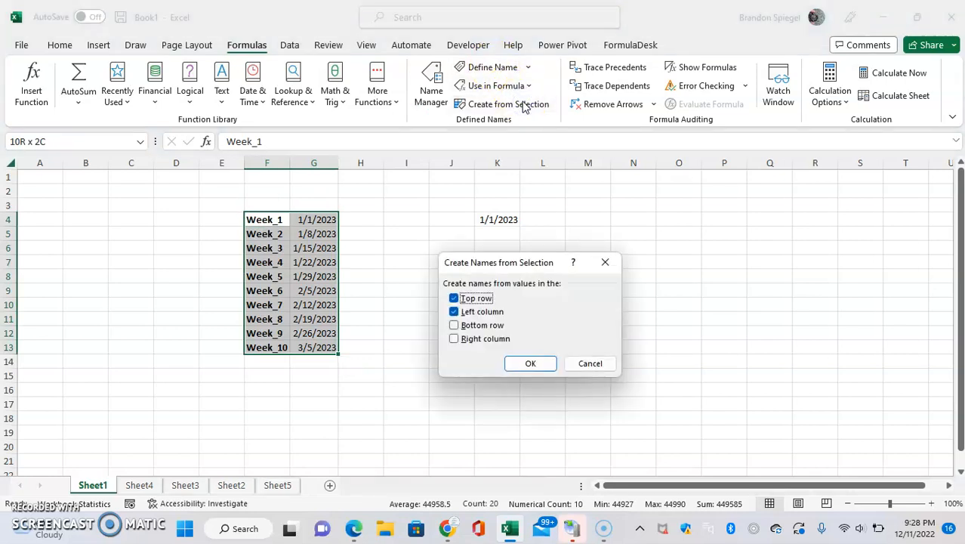
pyautogui.click(484, 299)
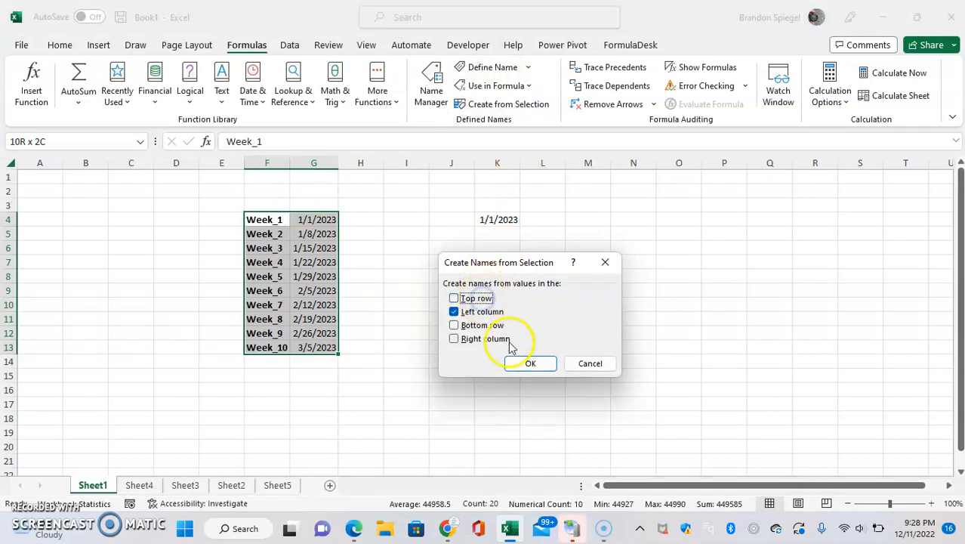
pyautogui.click(526, 364)
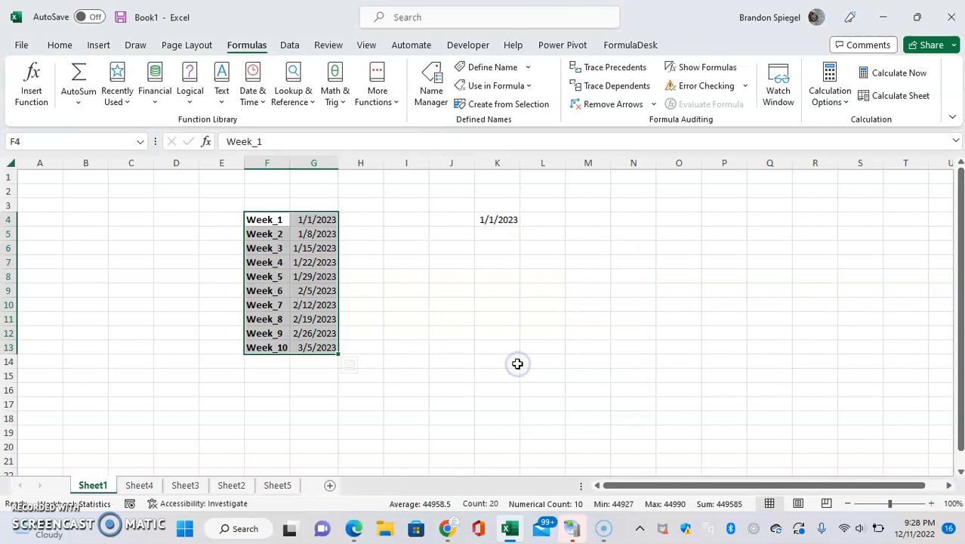
# - Enter the formula =Week_10 in J7, choosing the name from the suggested week names
pyautogui.click(448, 255)
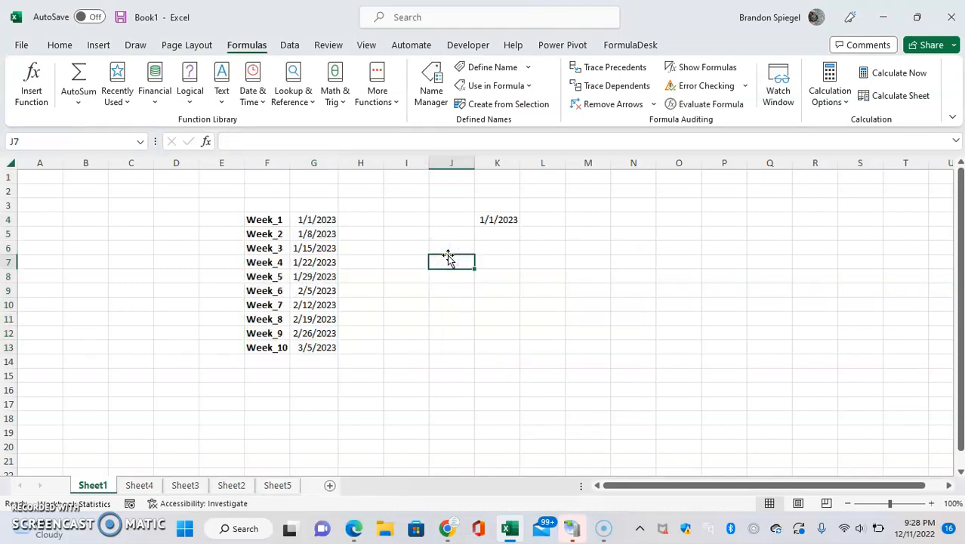
pyautogui.write('=wee')
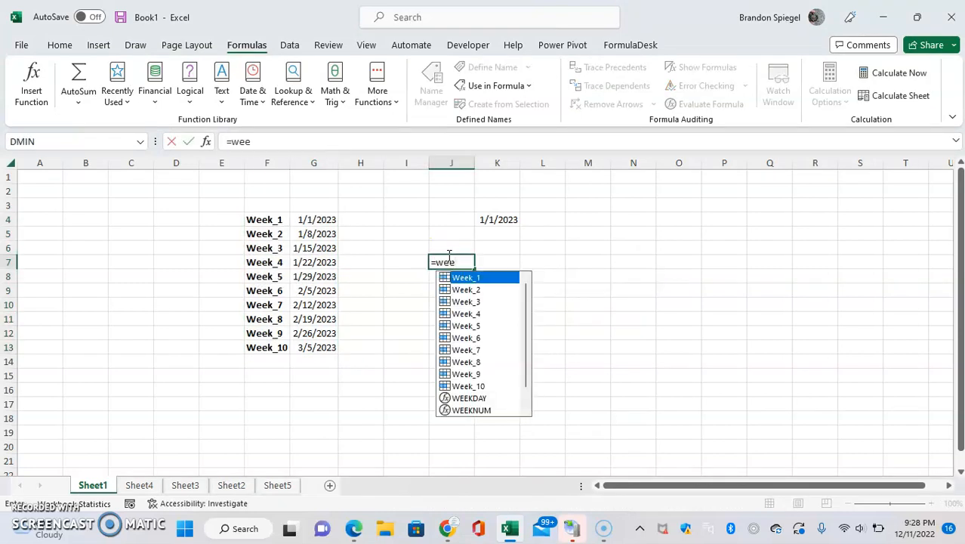
pyautogui.write('l')
pyautogui.press('BackSpace')
pyautogui.press('Down')
pyautogui.press('Down')
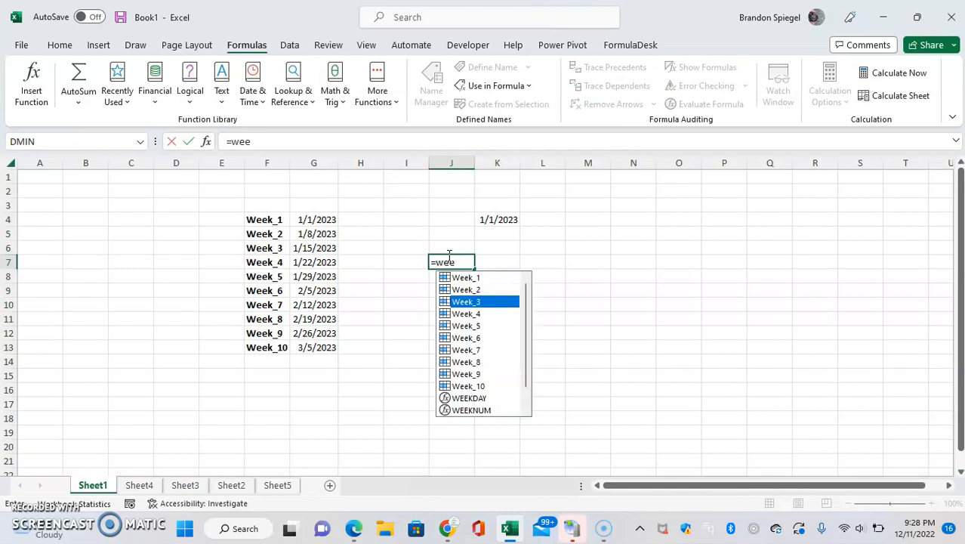
pyautogui.press('Up')
pyautogui.press('Up')
pyautogui.press('Down')
pyautogui.press('Down')
pyautogui.press('Down')
pyautogui.press('Down')
pyautogui.press('Down')
pyautogui.press('Down')
pyautogui.press('Down')
pyautogui.press('Down')
pyautogui.press('Down')
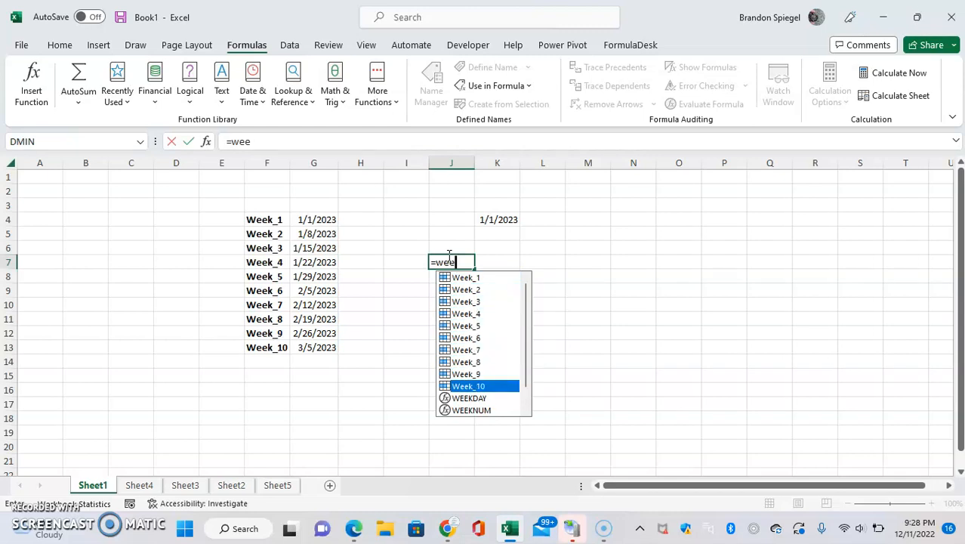
pyautogui.press('Tab')
pyautogui.press('Return')
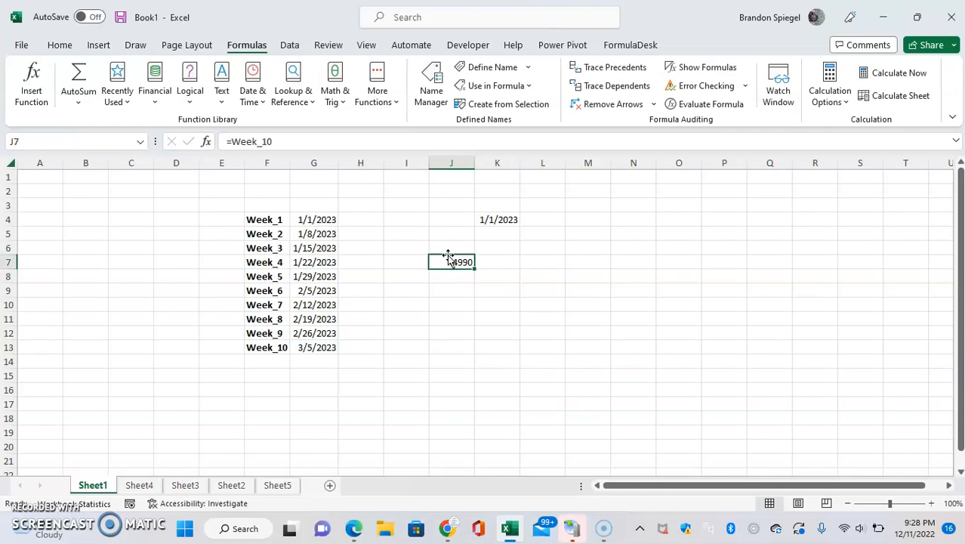
# - Format the Week_10 reference in J7 as Short Date
pyautogui.hotkey('alt', 'h')
pyautogui.write('nShort Date')
pyautogui.press('Return')
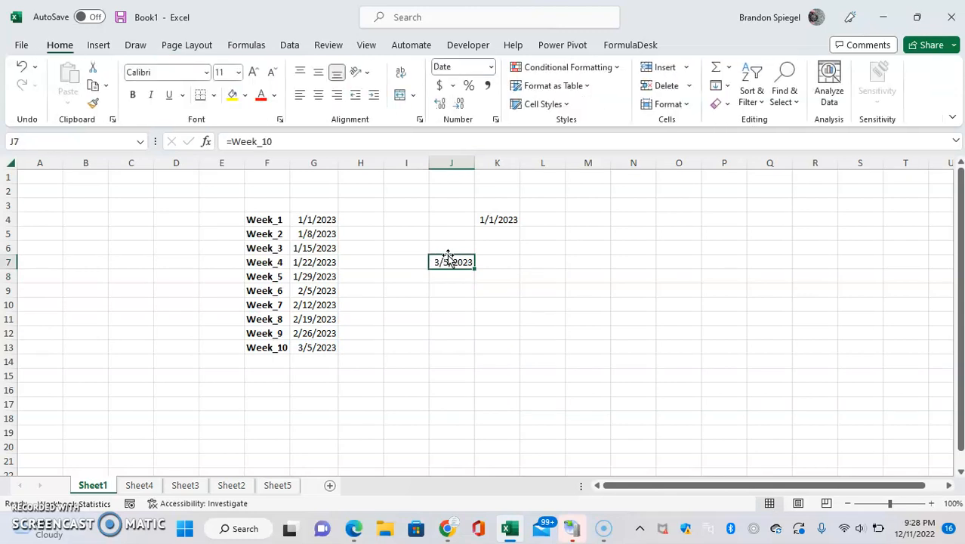
# - On Sheet2, create names for the dates from the top row of F4:O5, with Left column turned off
pyautogui.click(231, 486)
pyautogui.press('Down')
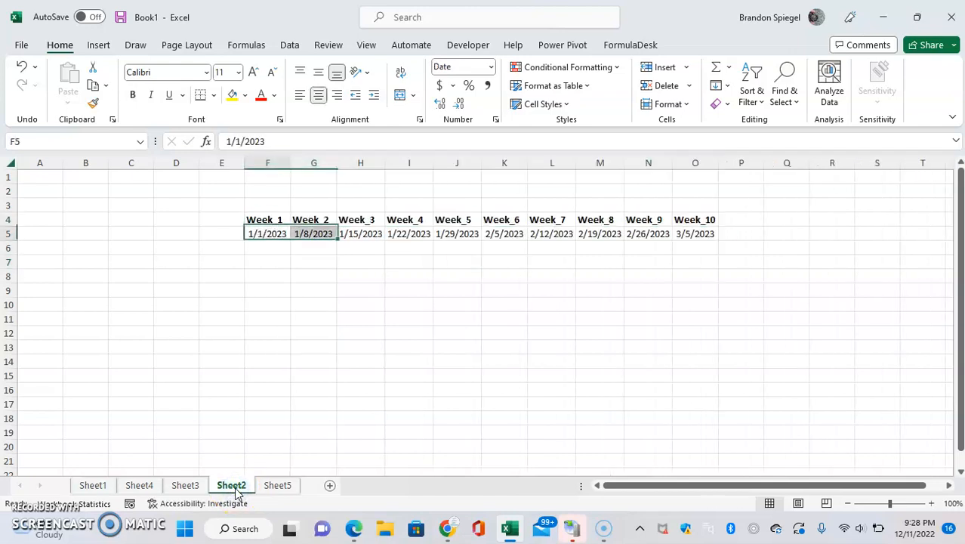
pyautogui.press('Up')
pyautogui.hotkey('ctrl', 'shift', 'Right')
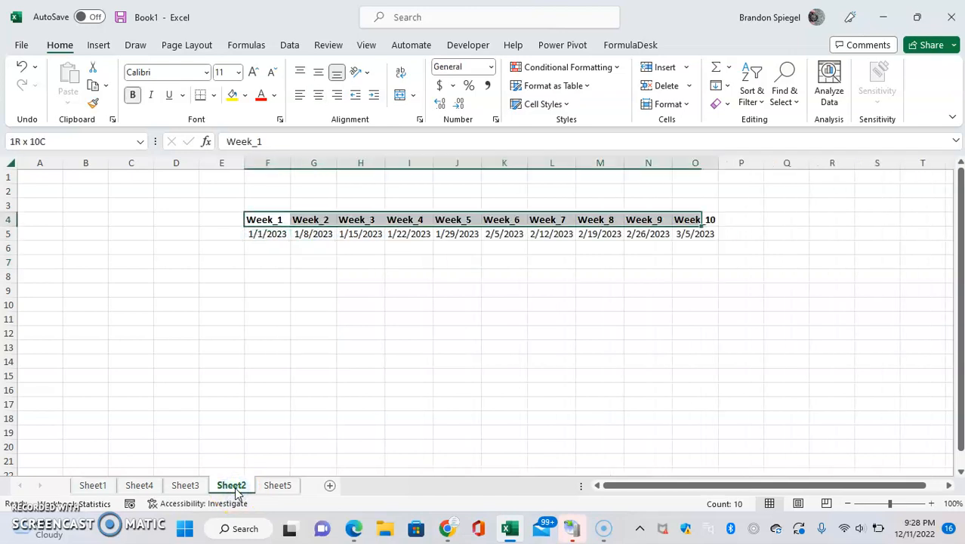
pyautogui.hotkey('shift', 'Down')
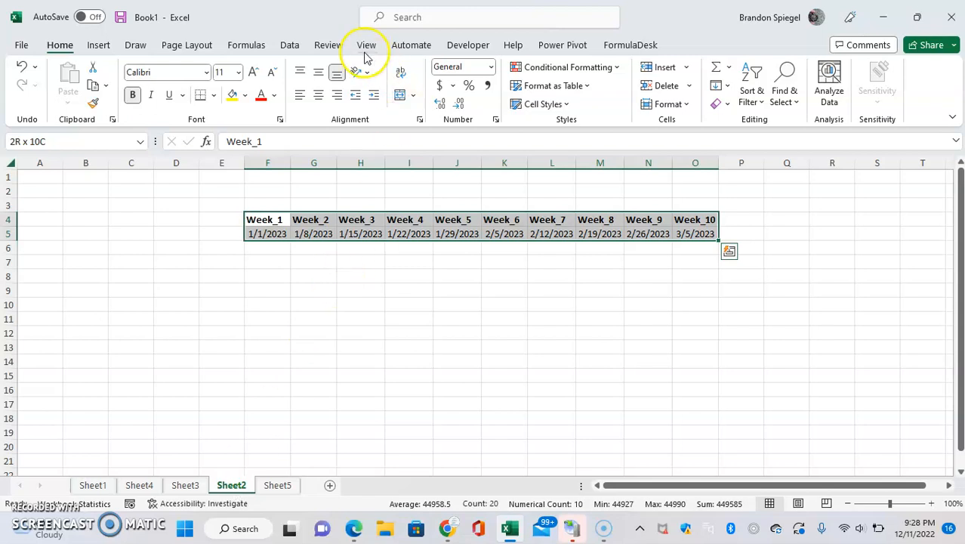
pyautogui.click(252, 46)
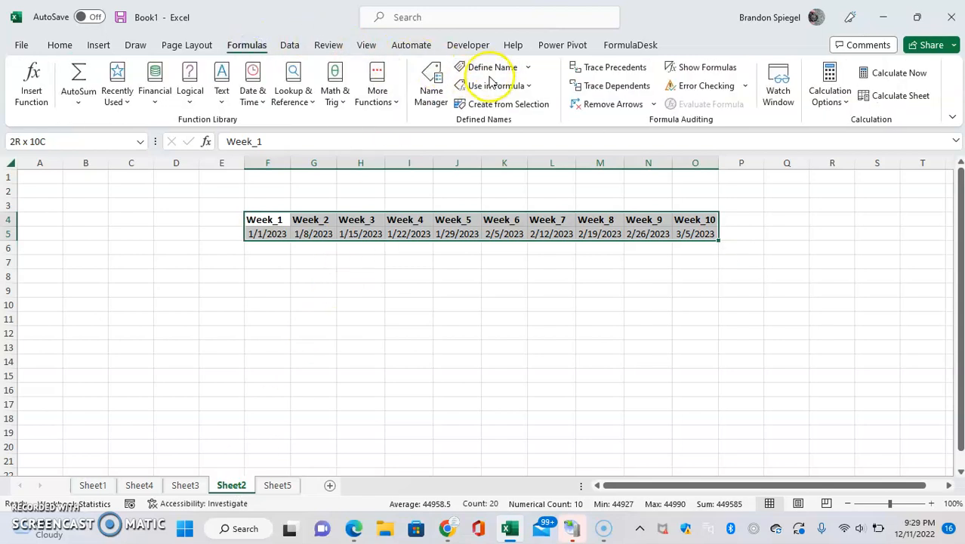
pyautogui.click(498, 104)
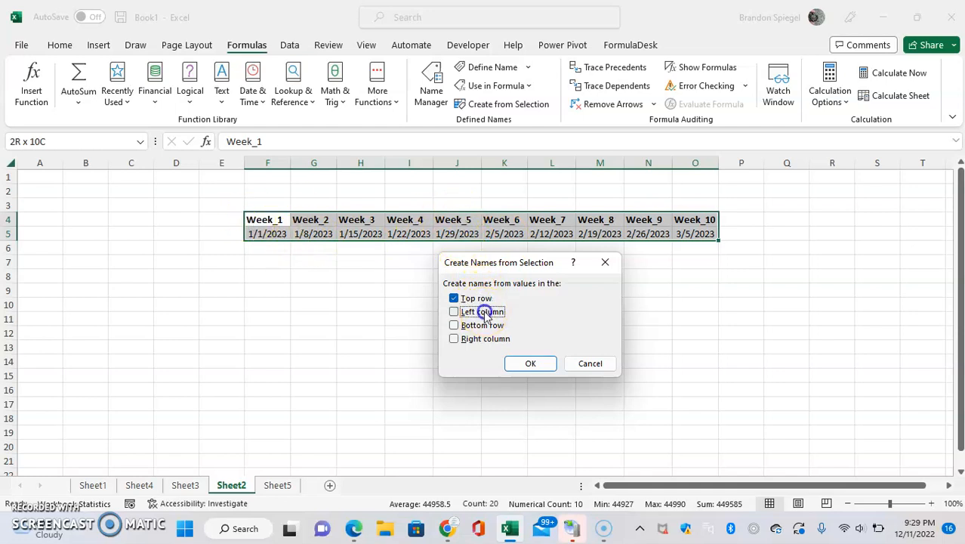
pyautogui.click(484, 311)
pyautogui.click(531, 364)
# - Examine the Workbook and Worksheet versions of the week names suggested for a =week formula in I8, leaving the cell empty
pyautogui.click(426, 274)
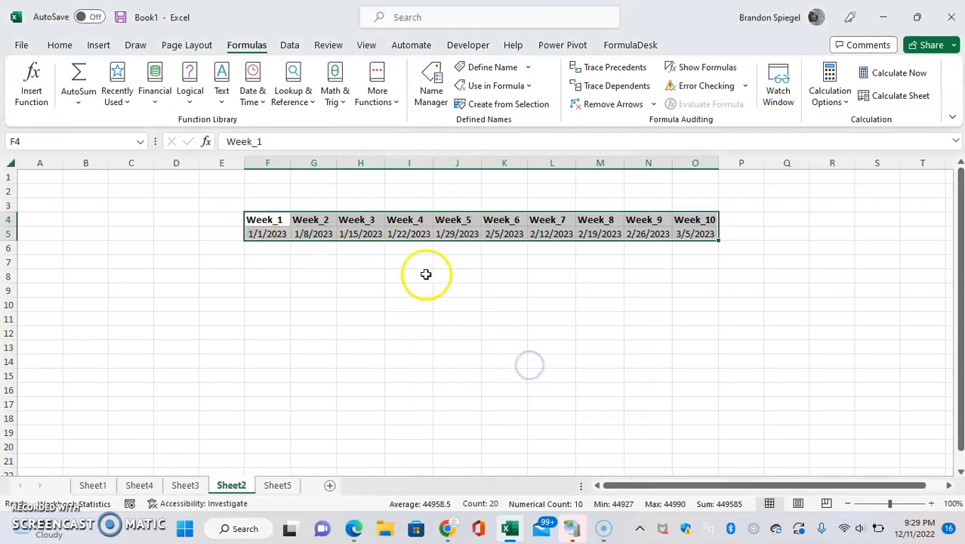
pyautogui.write('=week')
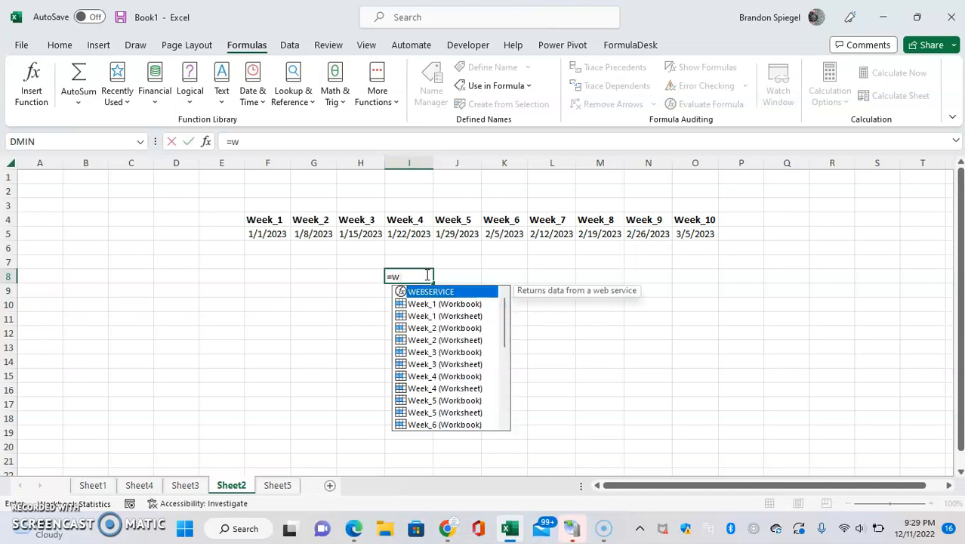
pyautogui.press('Down')
pyautogui.press('Down')
pyautogui.press('Down')
pyautogui.press('Down')
pyautogui.press('Down')
pyautogui.press('Down')
pyautogui.press('Down')
pyautogui.press('Down')
pyautogui.press('Down')
pyautogui.press('Down')
pyautogui.press('Down')
pyautogui.press('Down')
pyautogui.press('Down')
pyautogui.press('Down')
pyautogui.press('Down')
pyautogui.press('Down')
pyautogui.press('Down')
pyautogui.press('Down')
pyautogui.press('Down')
pyautogui.press('Down')
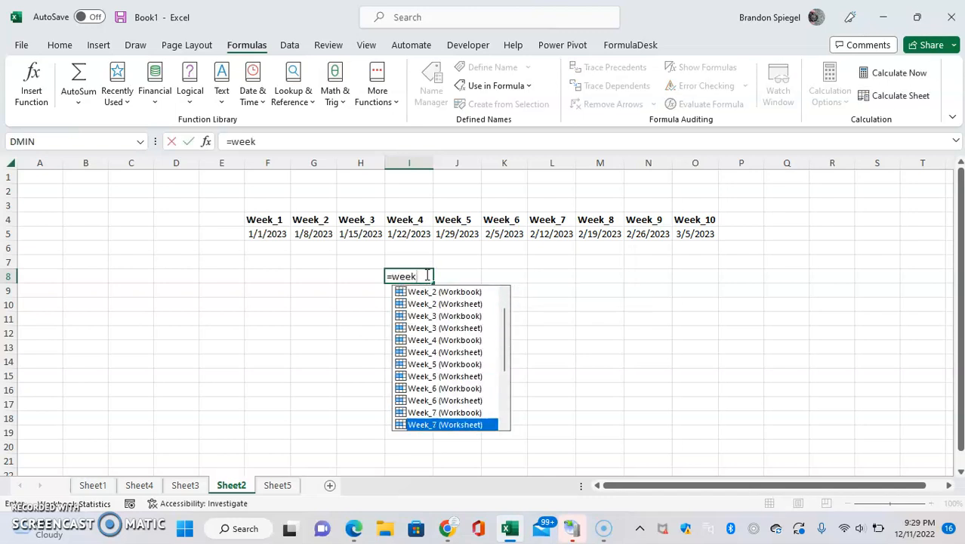
pyautogui.press('Up')
pyautogui.press('Up')
pyautogui.press('Up')
pyautogui.press('Up')
pyautogui.press('Up')
pyautogui.press('Up')
pyautogui.press('Up')
pyautogui.press('Up')
pyautogui.press('Up')
pyautogui.press('Up')
pyautogui.press('Up')
pyautogui.press('Up')
pyautogui.press('Up')
pyautogui.press('Up')
pyautogui.press('Up')
pyautogui.press('Up')
pyautogui.press('Up')
pyautogui.press('Up')
pyautogui.press('Up')
pyautogui.press('Up')
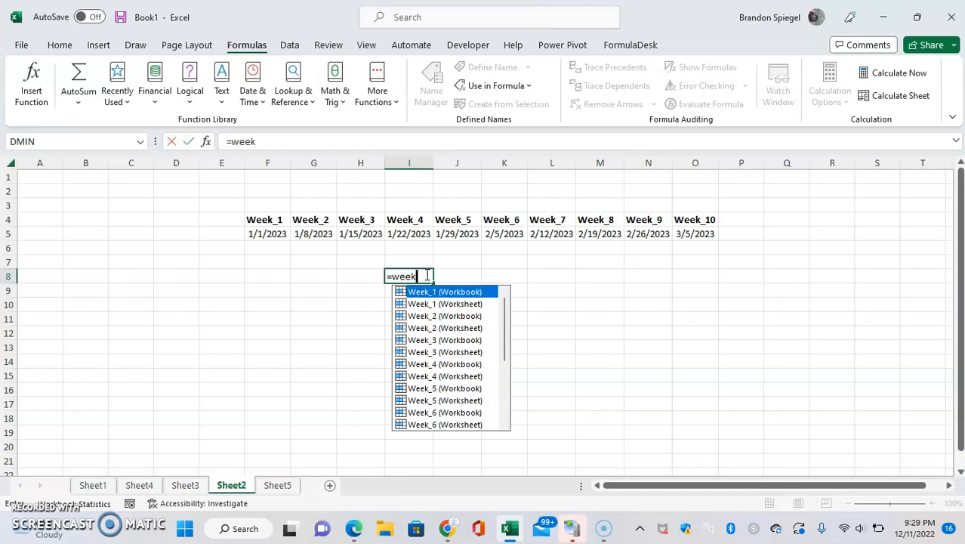
pyautogui.press('Down')
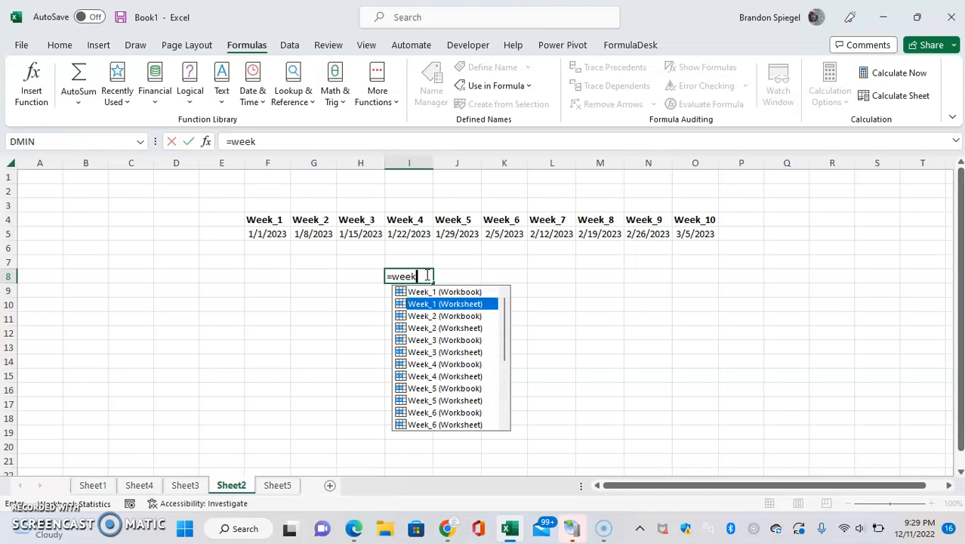
pyautogui.press('Down')
pyautogui.press('Down')
pyautogui.press('Down')
pyautogui.press('Down')
pyautogui.press('Down')
pyautogui.press('Down')
pyautogui.press('Down')
pyautogui.press('Down')
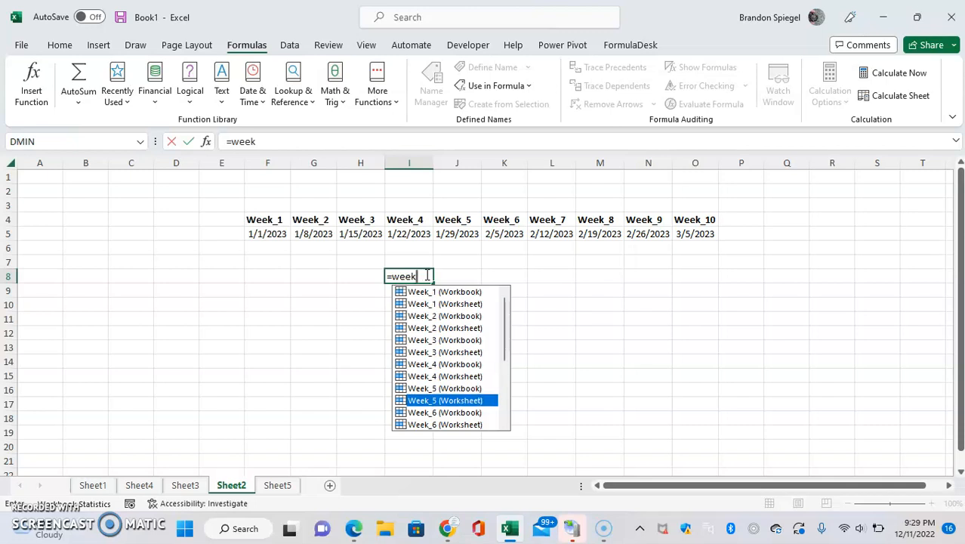
pyautogui.press('Down')
pyautogui.press('Down')
pyautogui.press('Down')
pyautogui.press('Down')
pyautogui.press('Down')
pyautogui.press('Down')
pyautogui.press('Down')
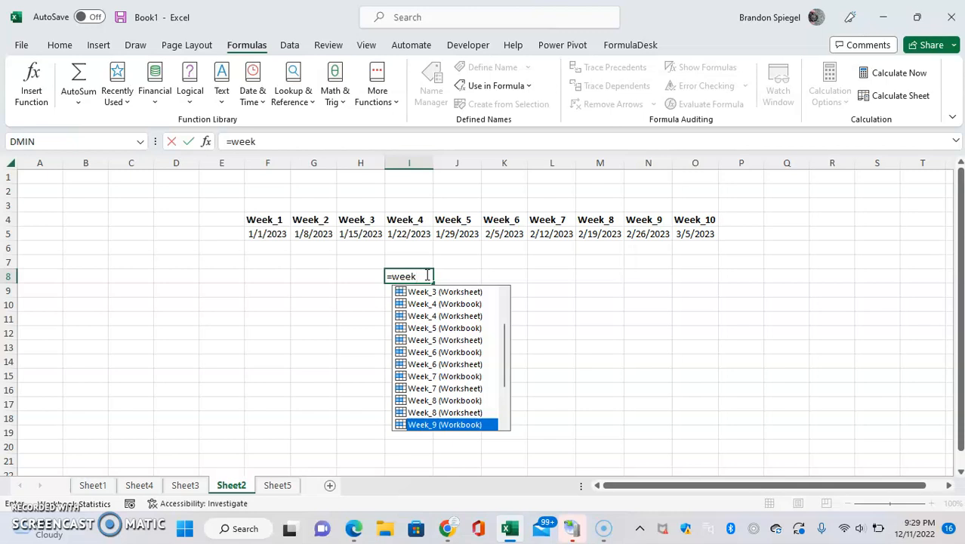
pyautogui.press('Escape')
pyautogui.press('Escape')
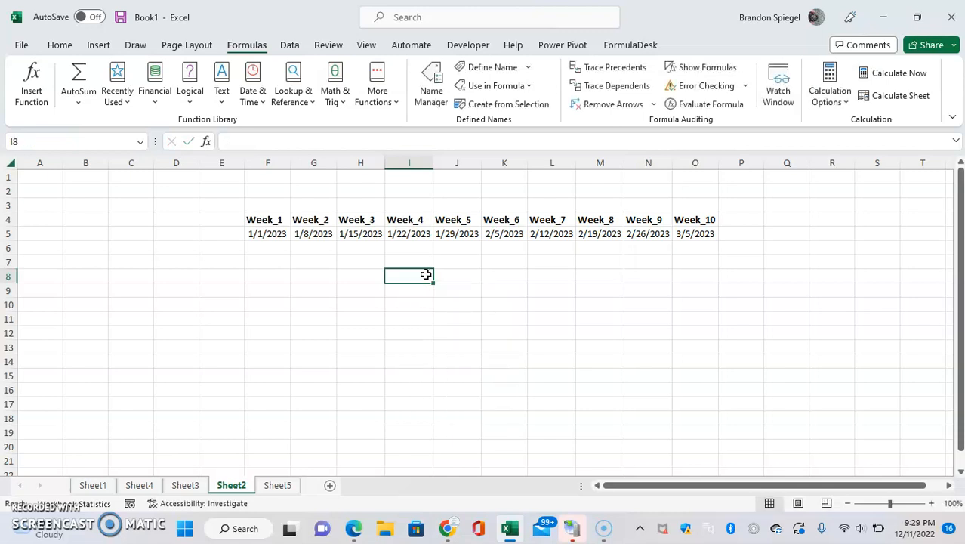